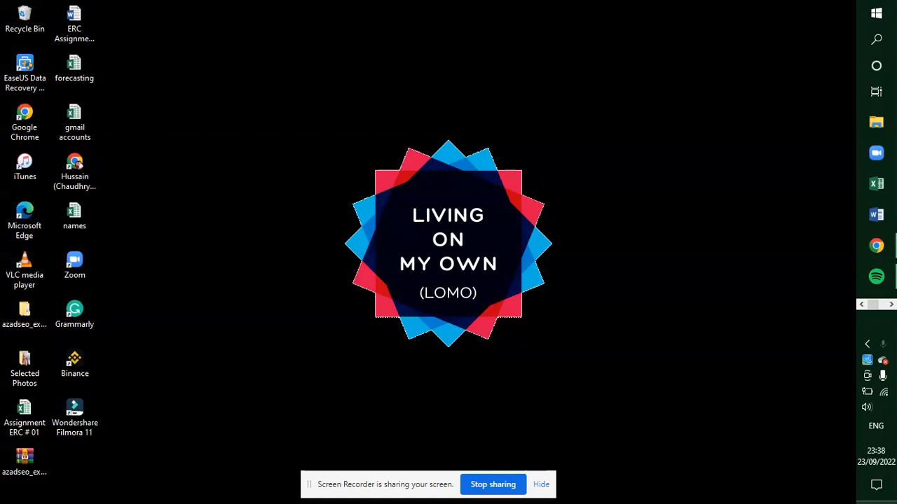
# Step: Switch to Chrome, search Google for "veed" in a new tab and open the VEED online video editor website
pyautogui.click(891, 305)
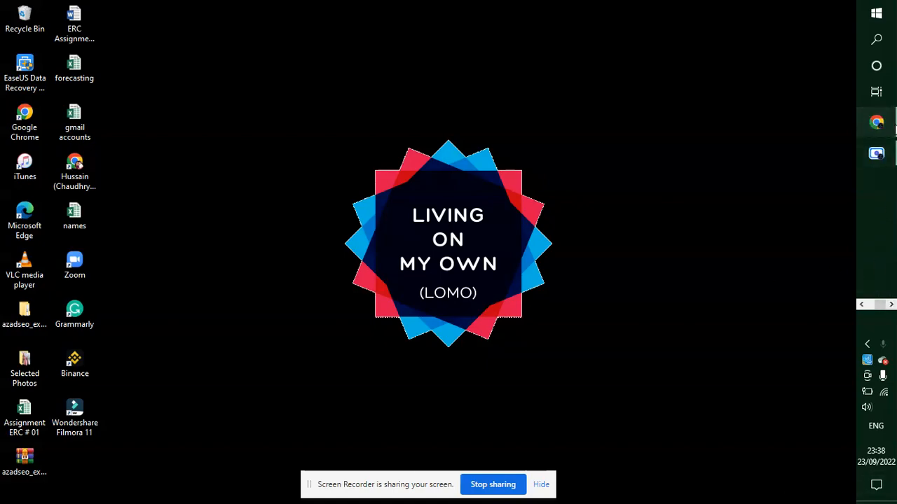
pyautogui.click(891, 123)
pyautogui.hotkey('ctrl', 't')
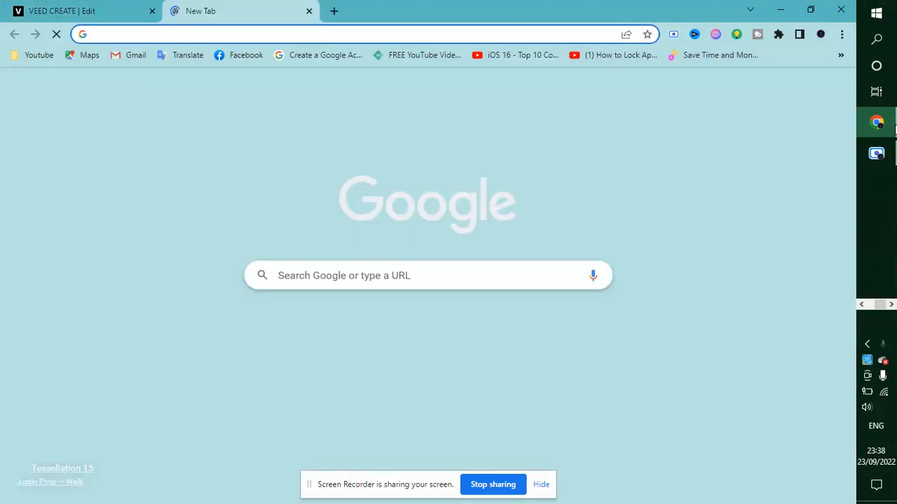
pyautogui.write('veed')
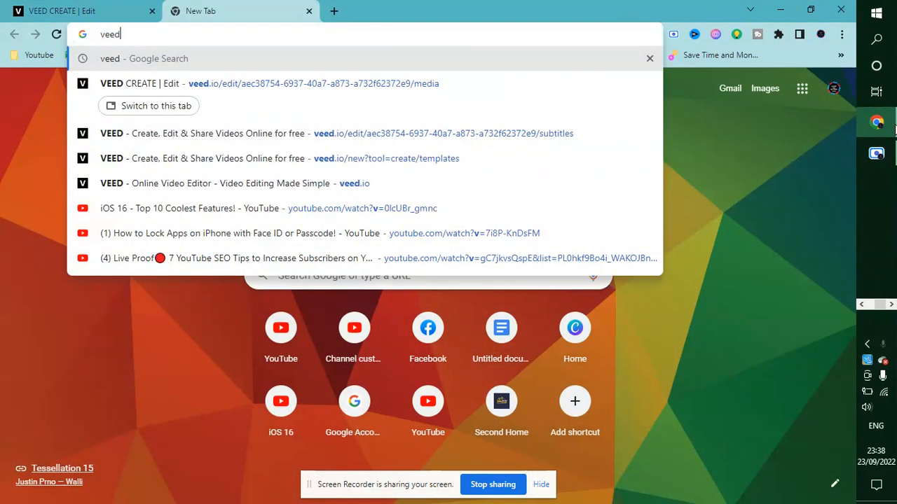
pyautogui.press('Return')
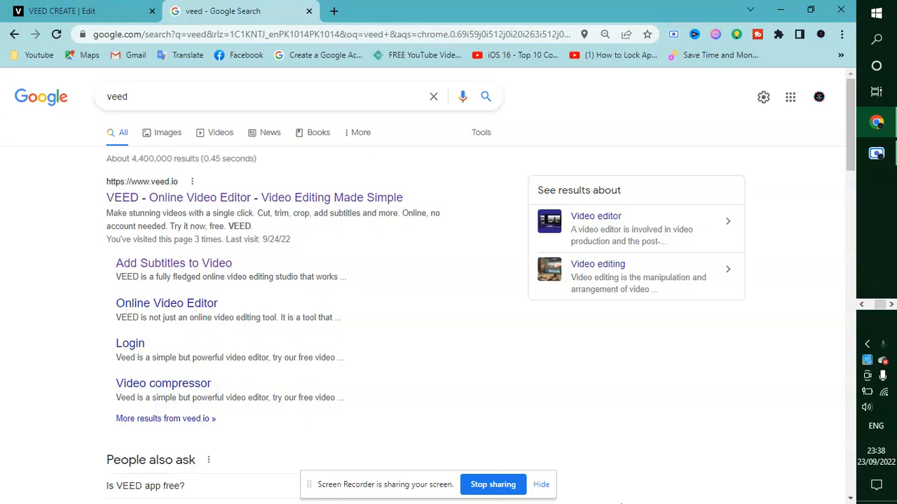
pyautogui.click(367, 198)
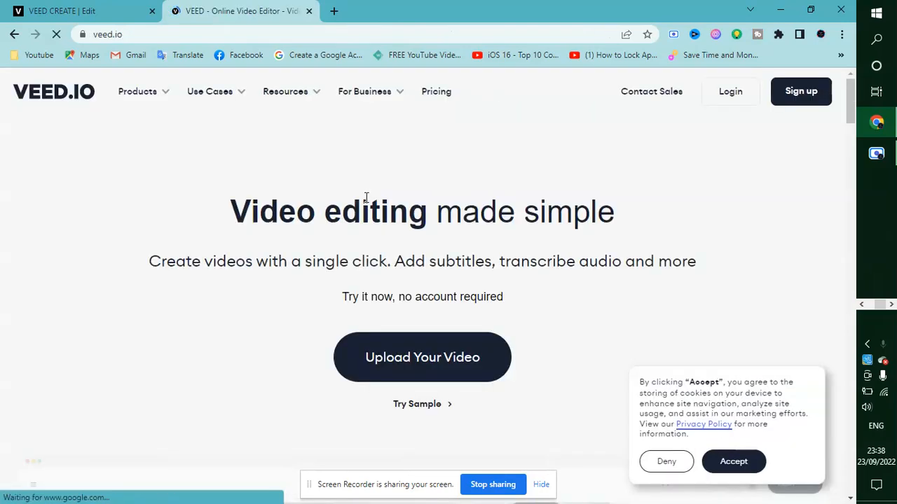
# Step: Start a video project without a template and upload the "How to Download Vide..." WebM video from the computer
pyautogui.click(451, 351)
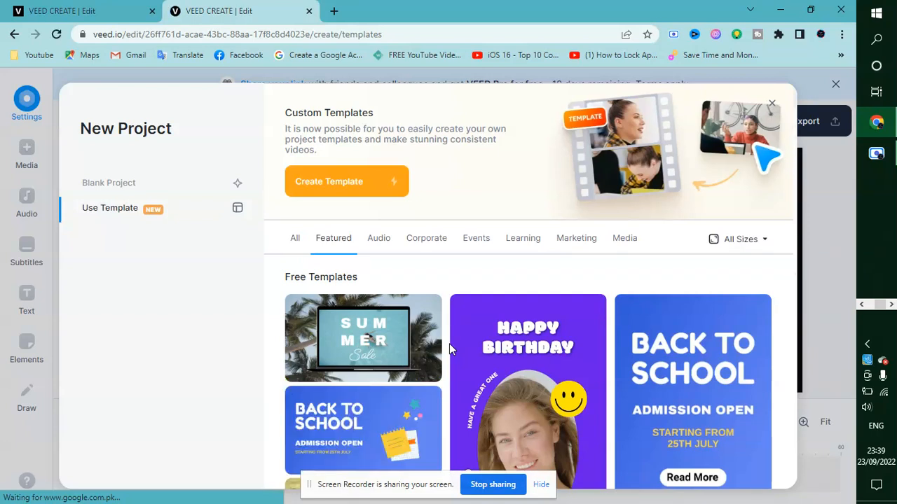
pyautogui.click(771, 103)
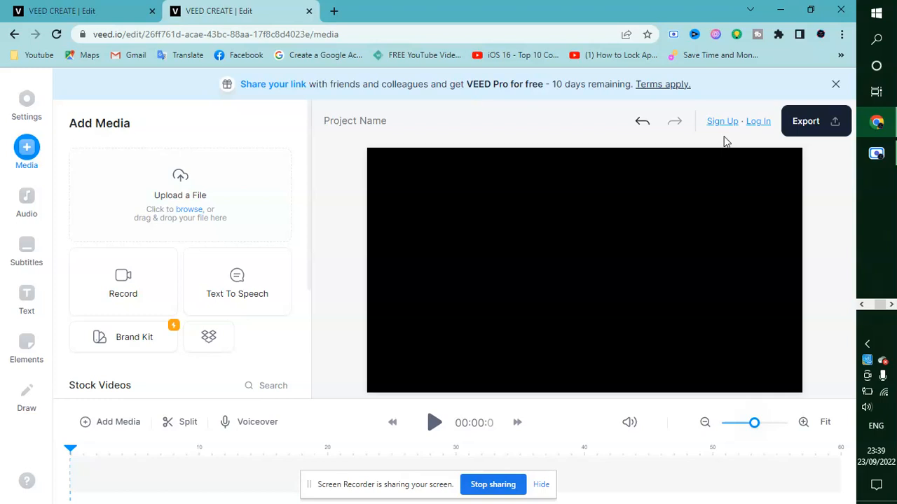
pyautogui.click(206, 187)
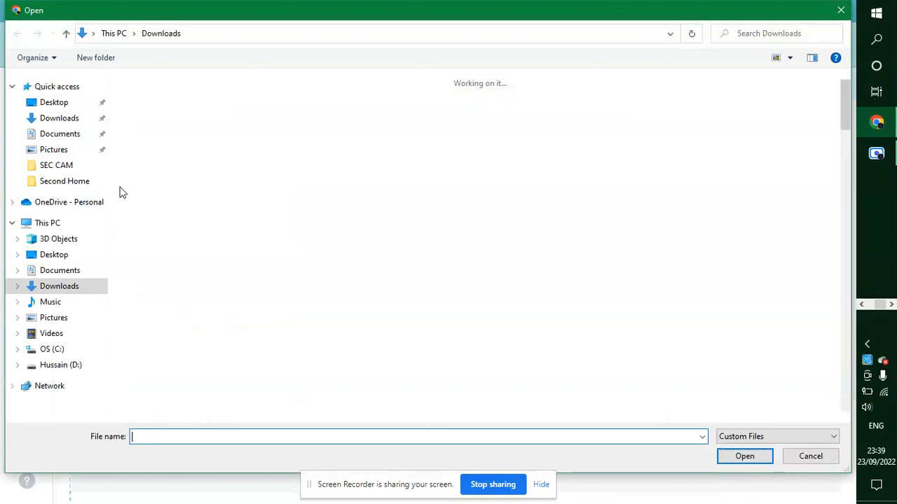
pyautogui.click(839, 9)
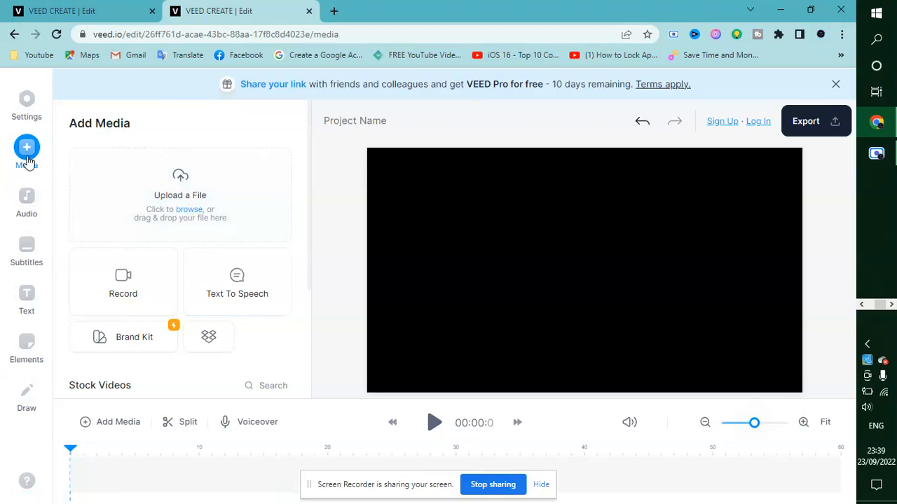
pyautogui.click(177, 210)
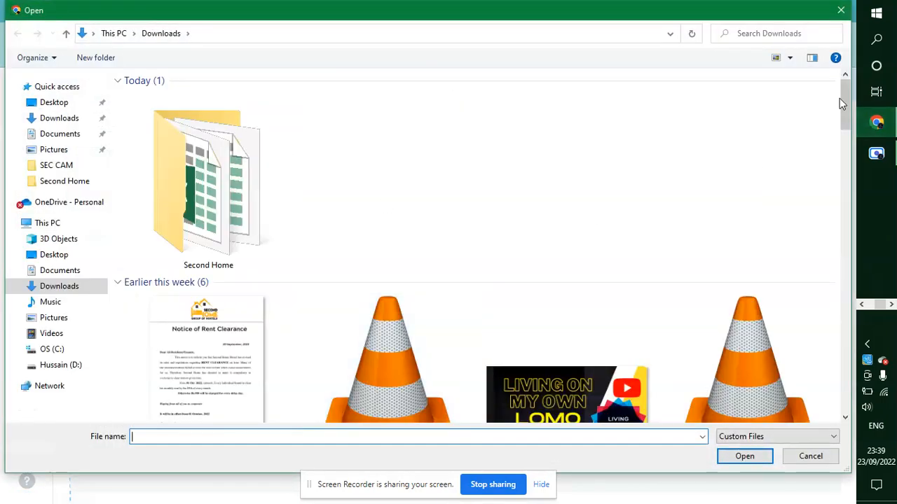
pyautogui.moveTo(845, 104); pyautogui.dragTo(845, 249)
pyautogui.doubleClick(446, 240)
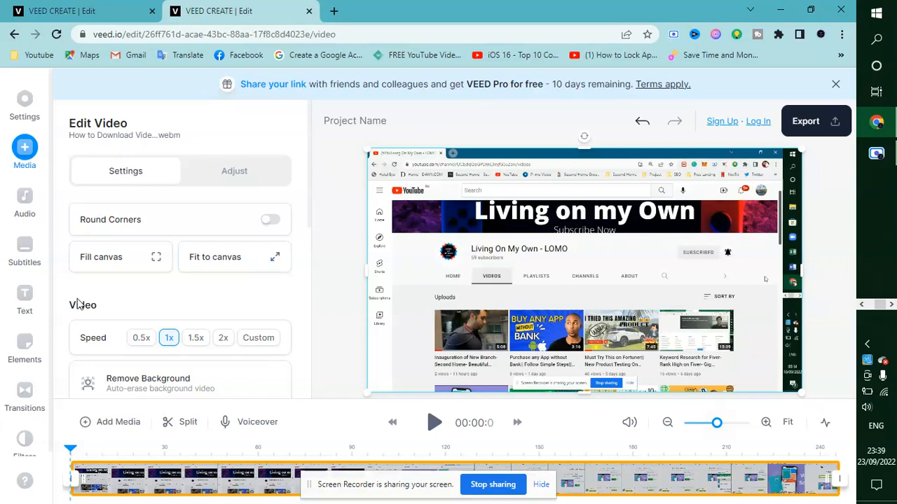
pyautogui.scroll(-1, 78, 299)
pyautogui.scroll(-5, 77, 298)
pyautogui.scroll(6, 78, 298)
pyautogui.scroll(-1, 149, 353)
pyautogui.scroll(-5, 149, 354)
pyautogui.scroll(6, 148, 352)
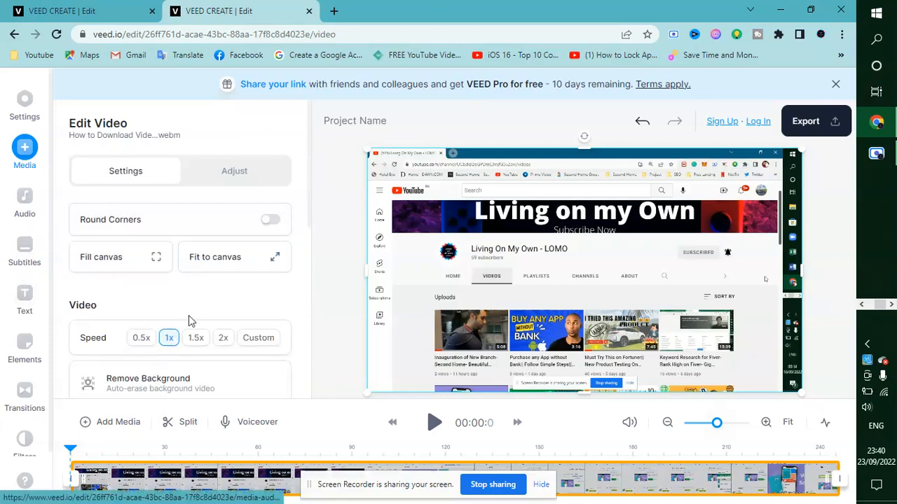
# Step: Generate automatic subtitles for the uploaded video with Urdu as the spoken language
pyautogui.click(29, 258)
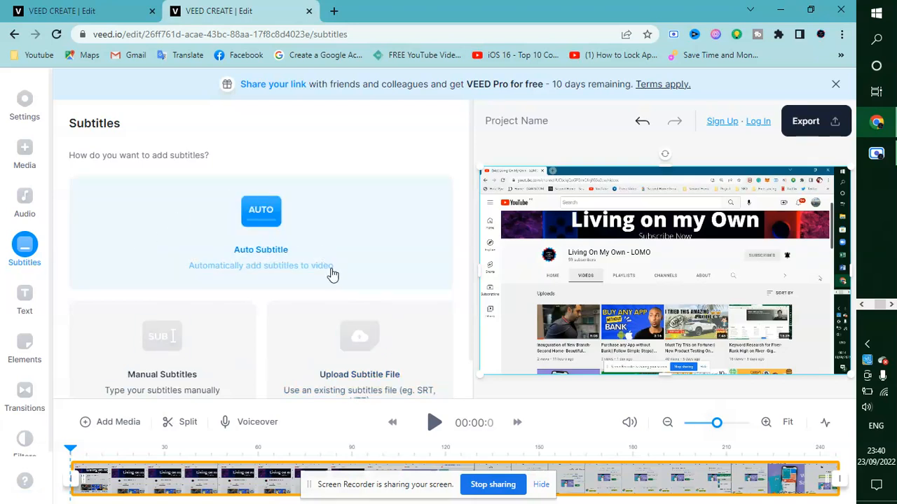
pyautogui.scroll(-1, 150, 340)
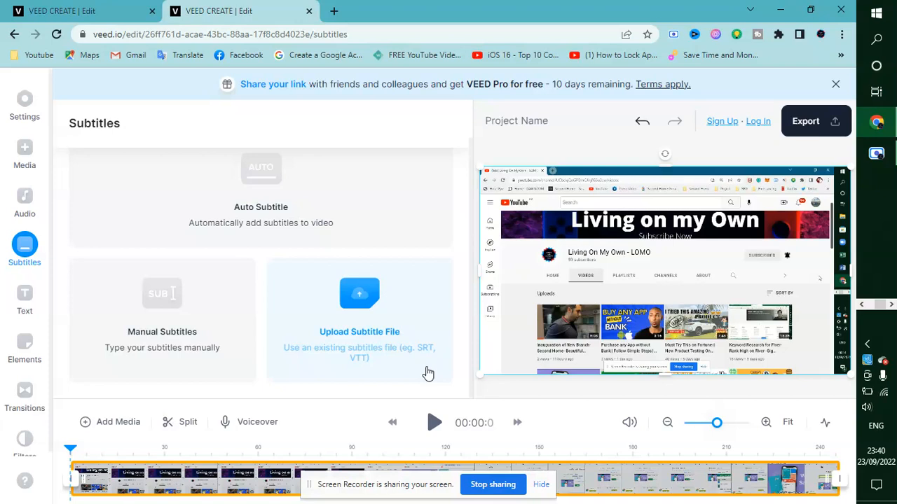
pyautogui.scroll(1, 428, 373)
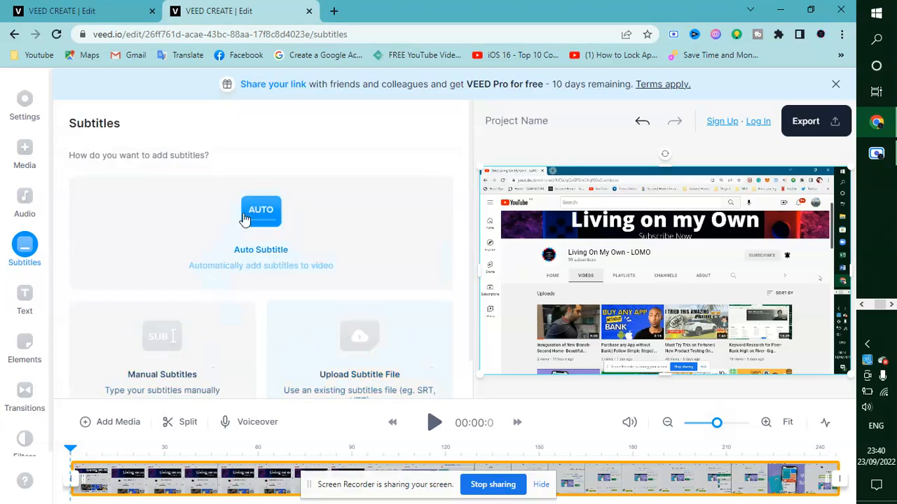
pyautogui.click(279, 264)
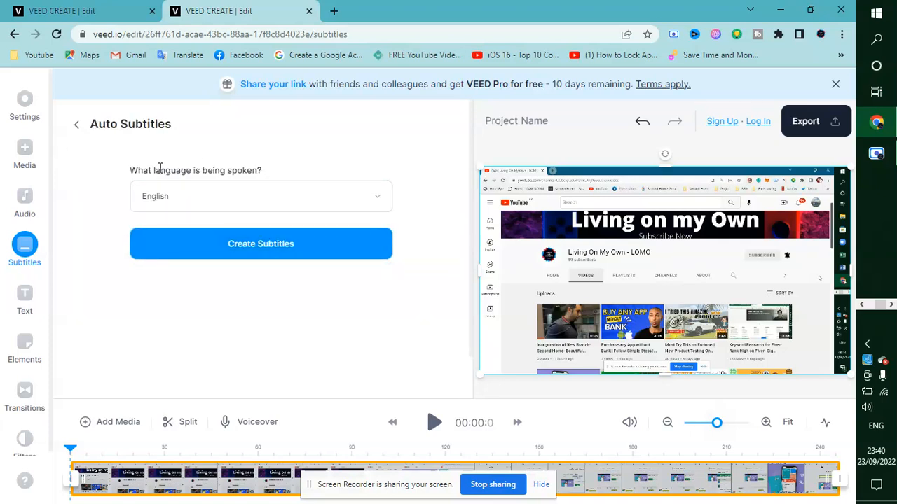
pyautogui.click(174, 213)
pyautogui.write('urdu')
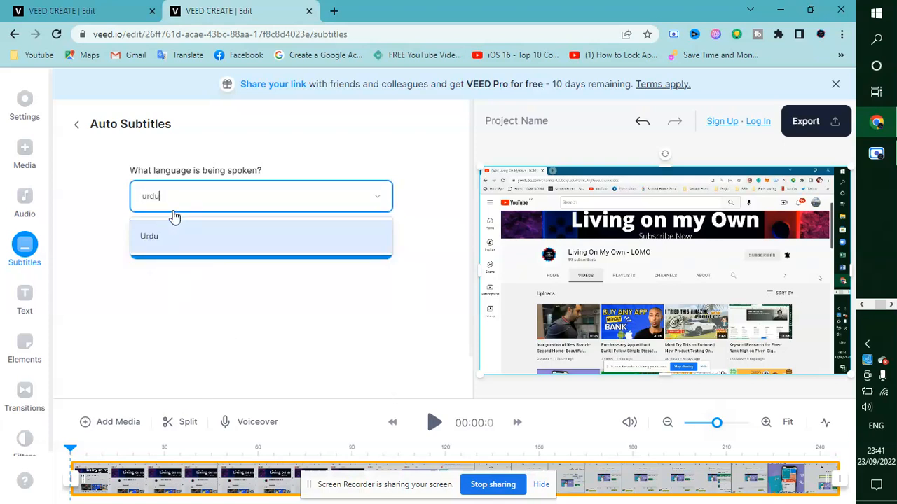
pyautogui.click(197, 242)
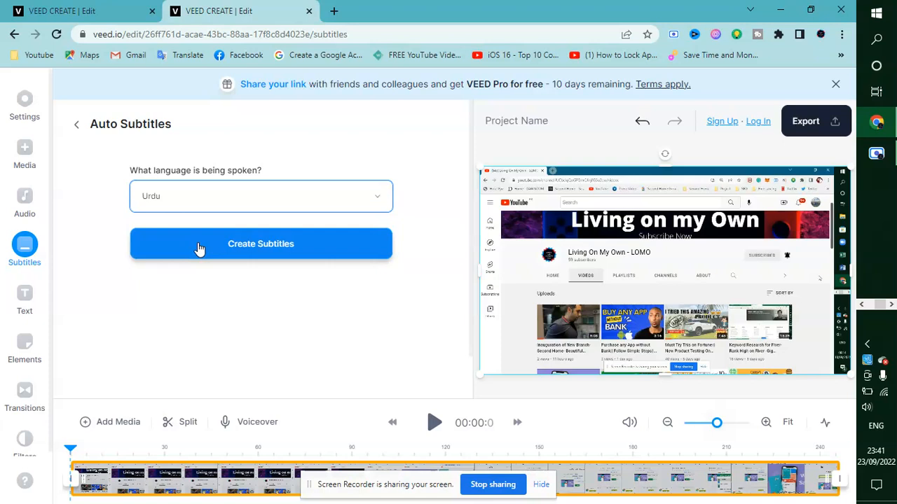
pyautogui.click(262, 252)
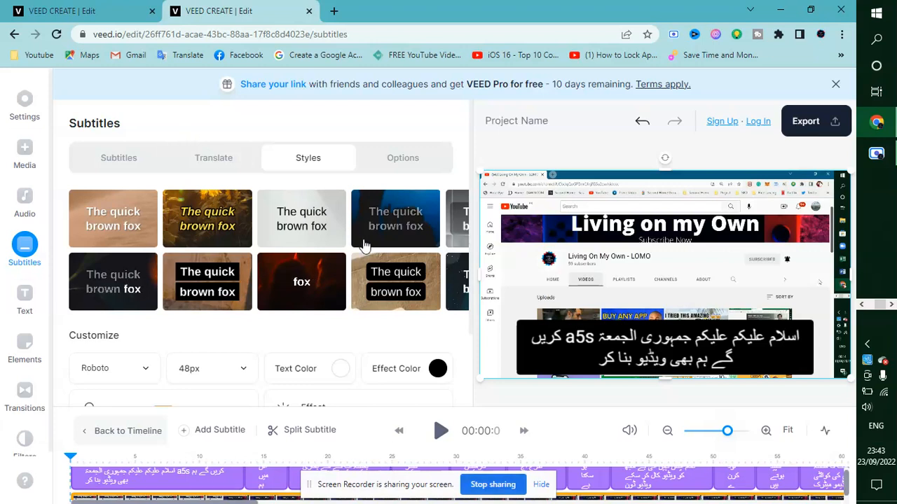
# Step: Apply the white-text style with black line boxes to the subtitles and fit them on one line across the bottom of the video
pyautogui.click(447, 253)
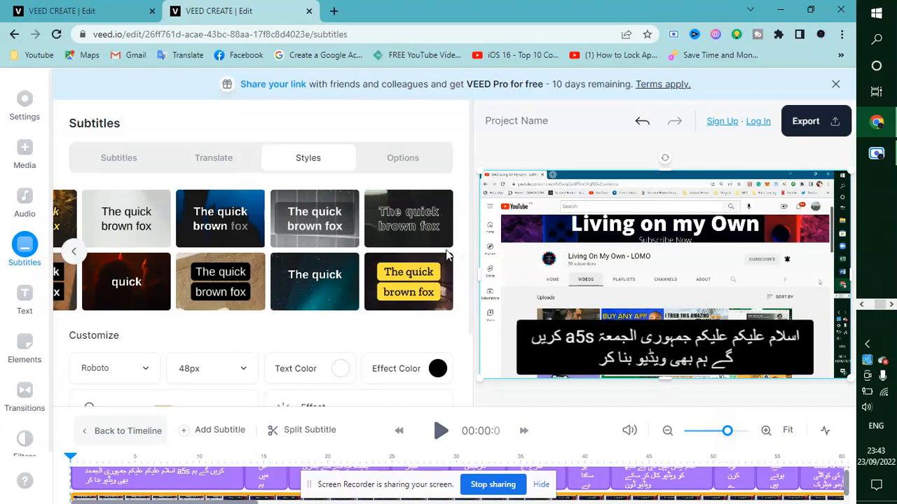
pyautogui.click(210, 295)
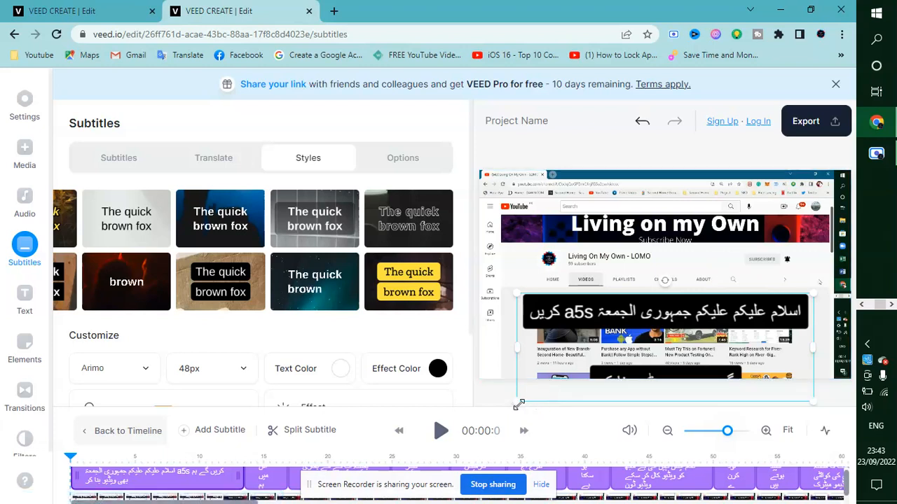
pyautogui.moveTo(517, 401); pyautogui.dragTo(472, 344)
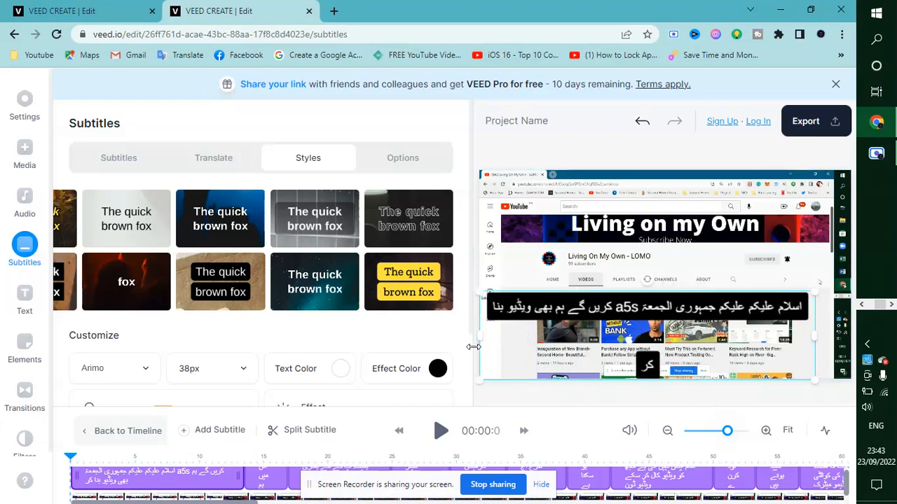
pyautogui.moveTo(817, 330); pyautogui.dragTo(846, 327)
pyautogui.moveTo(749, 342); pyautogui.dragTo(751, 363)
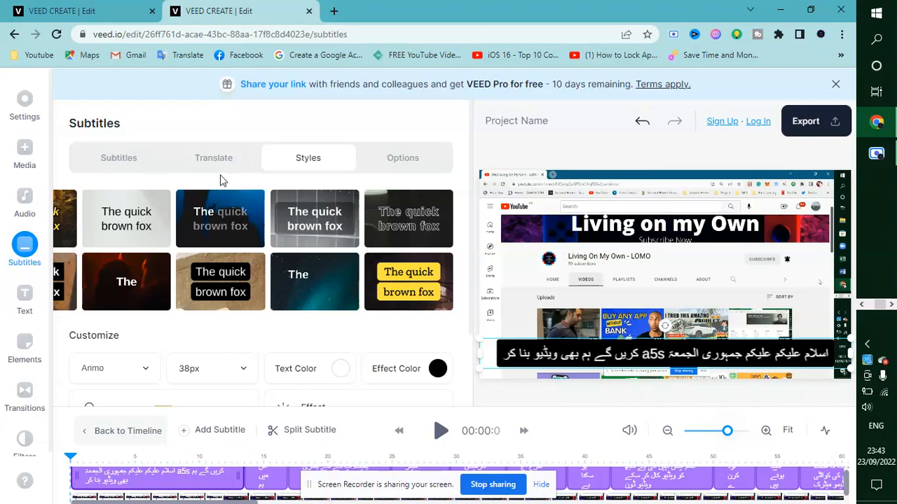
# Step: Review the subtitle translation languages and read through the full list of generated subtitle lines with their timings
pyautogui.click(201, 160)
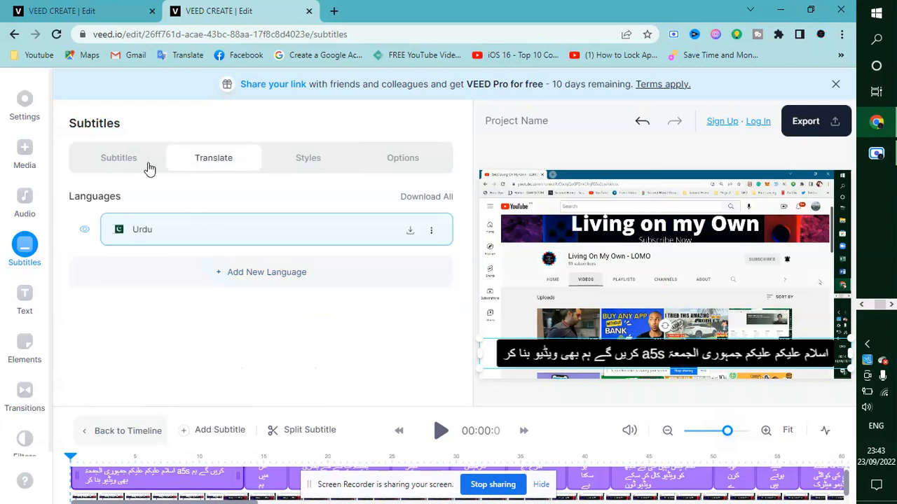
pyautogui.click(135, 169)
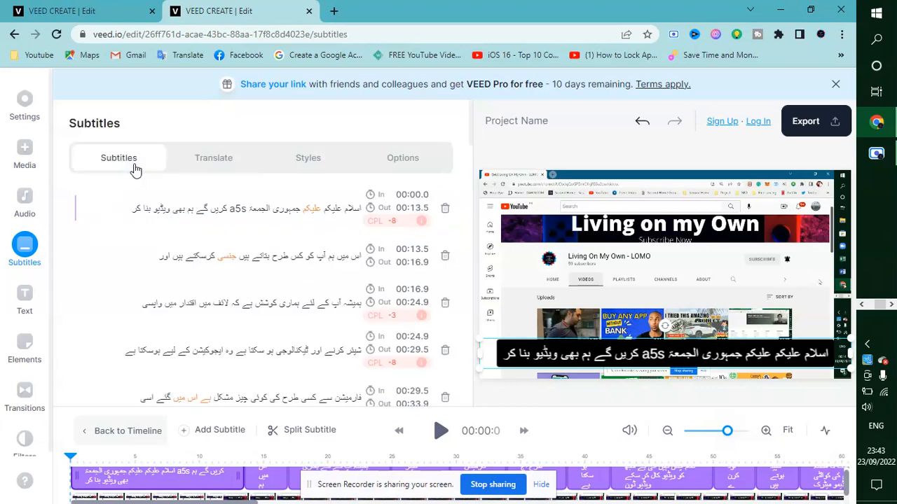
pyautogui.scroll(-4, 325, 337)
pyautogui.scroll(-15, 324, 337)
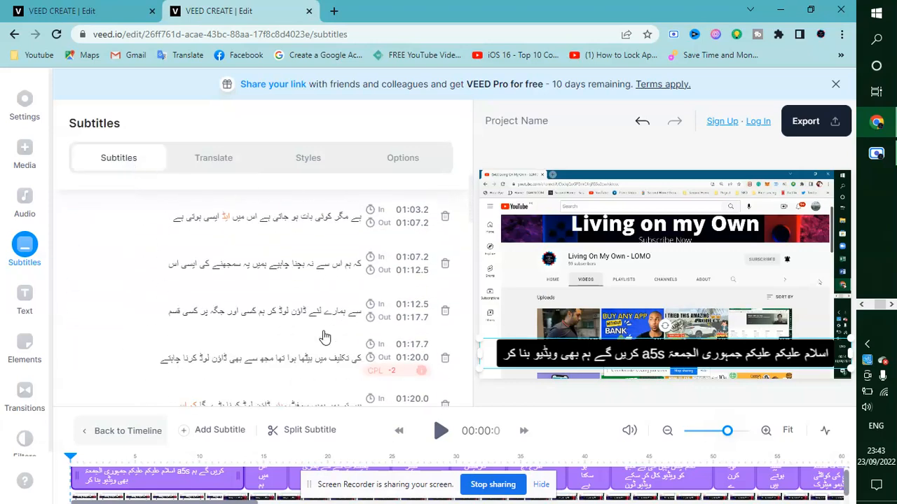
pyautogui.scroll(-8, 324, 337)
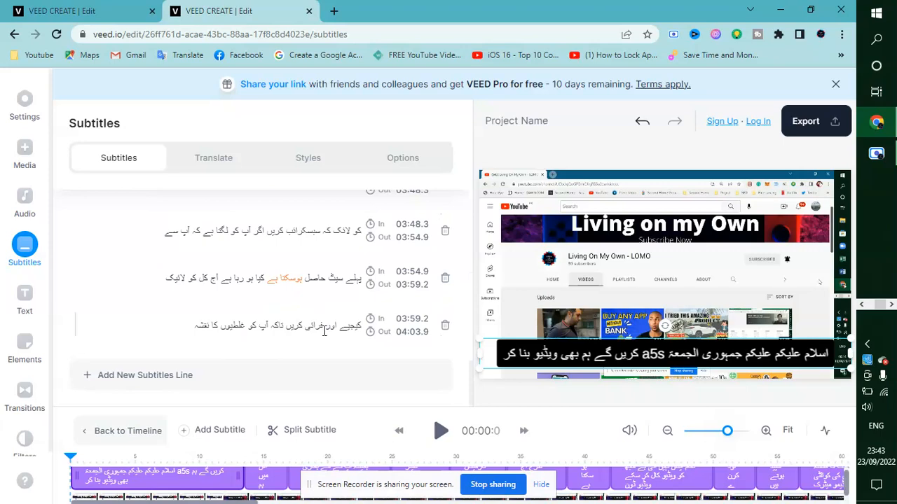
pyautogui.scroll(3, 325, 331)
pyautogui.scroll(-3, 324, 332)
pyautogui.scroll(20, 325, 332)
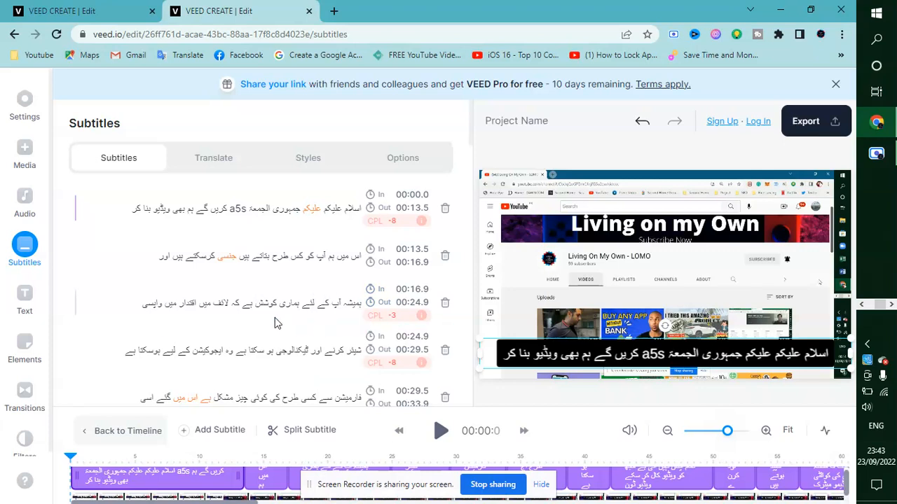
# Step: Try changing the wording of the subtitle line that starts at 00:16.9, and undo the edit
pyautogui.click(328, 307)
pyautogui.press('BackSpace')
pyautogui.press('BackSpace')
pyautogui.write('kn')
pyautogui.press('BackSpace')
pyautogui.press('BackSpace')
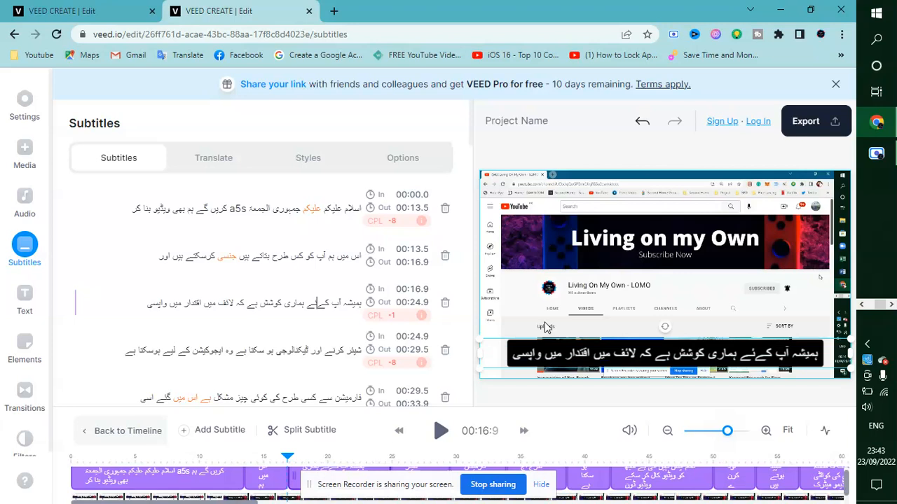
pyautogui.hotkey('ctrl', 'z')
pyautogui.hotkey('ctrl', 'z')
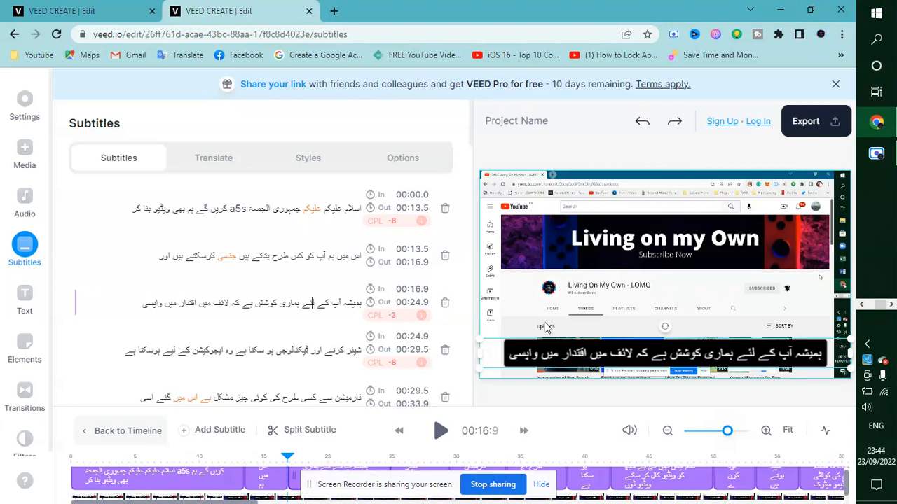